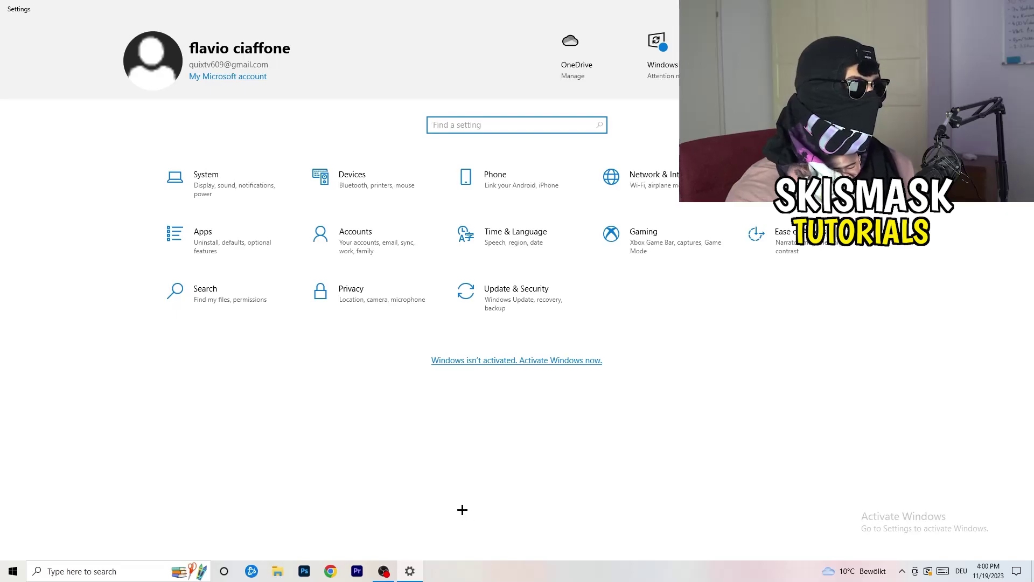
- Review the Xbox Game Bar, Captures and Game Mode pages in the Gaming settings, including the maximum recording length options, and close Settings
click(667, 244)
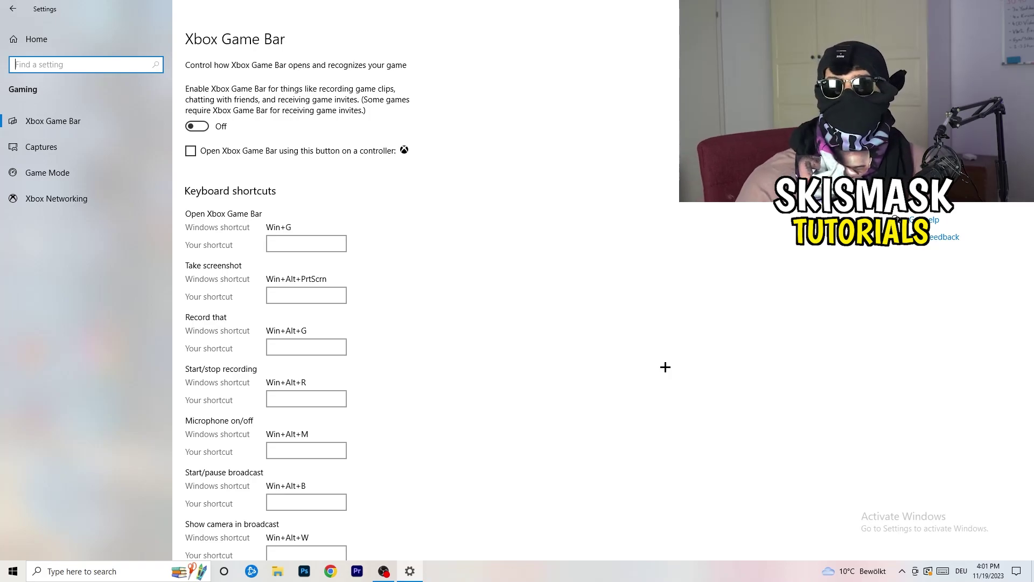
click(86, 149)
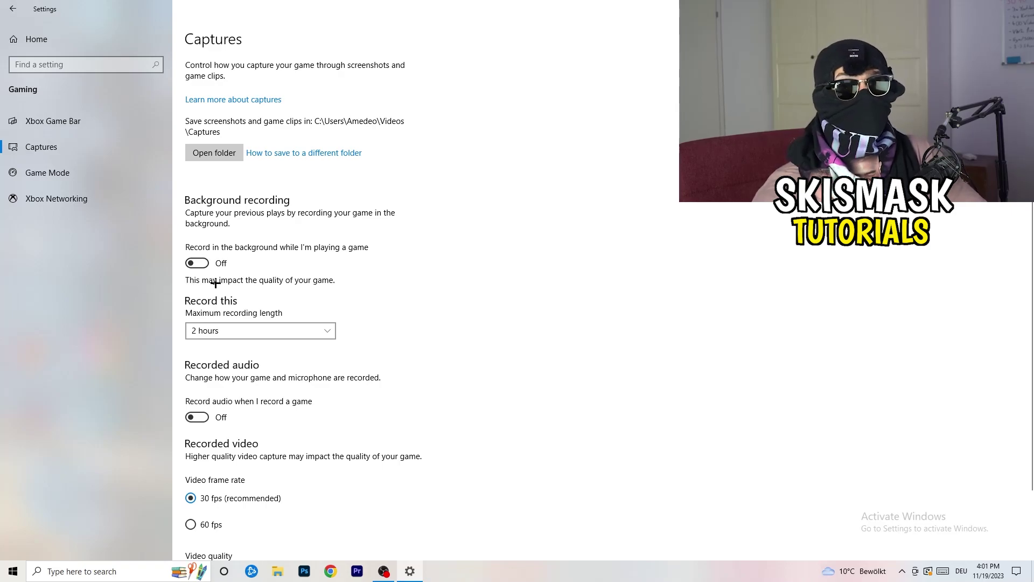
click(251, 331)
click(442, 291)
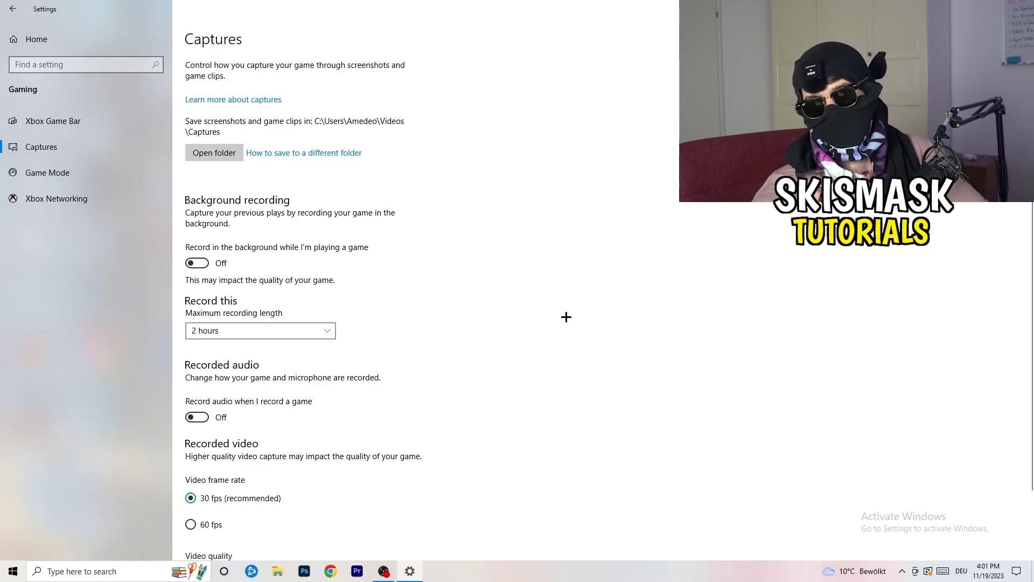
click(307, 327)
click(663, 269)
scroll(377, 431, down, 2)
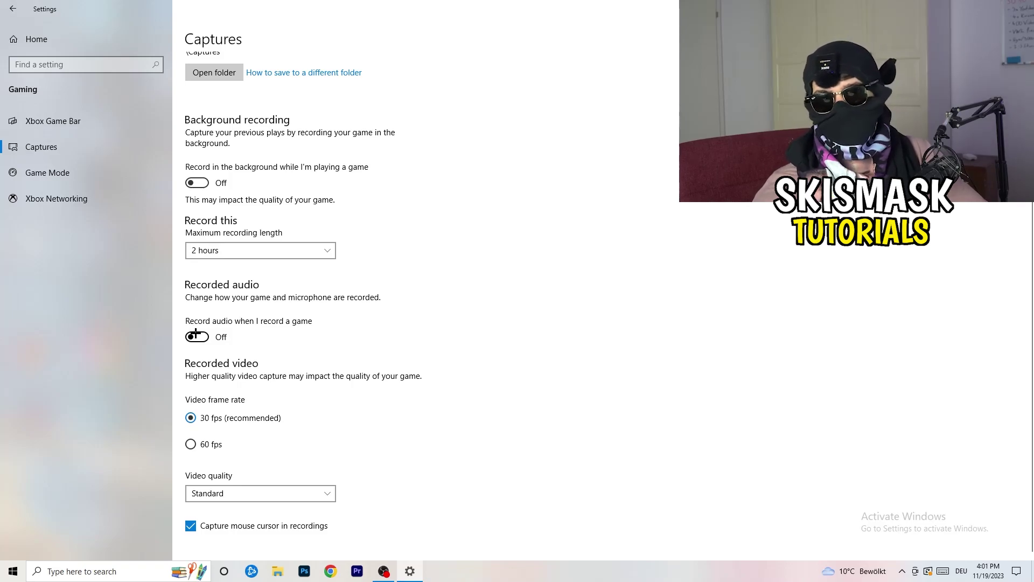
click(73, 172)
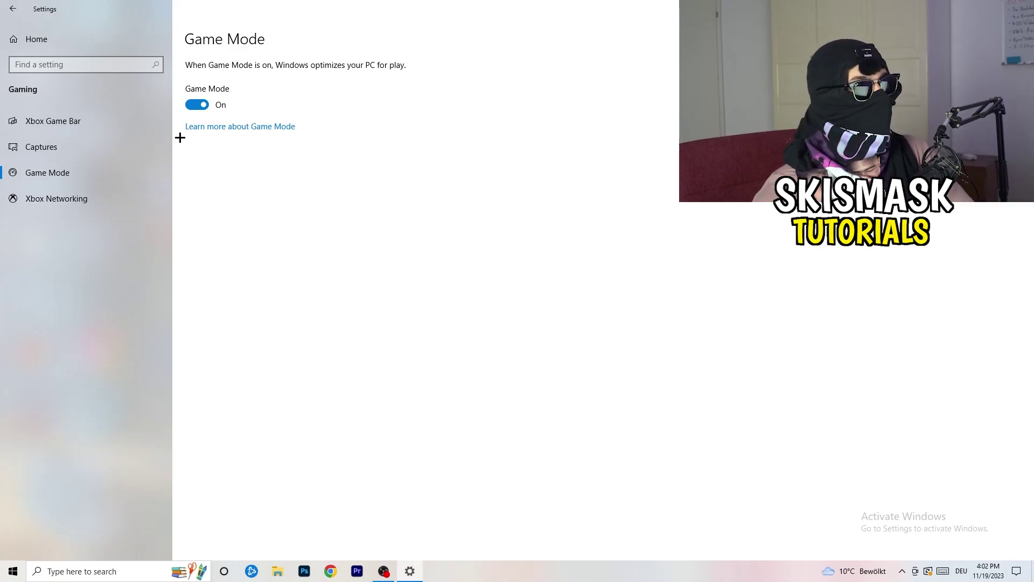
click(1021, 9)
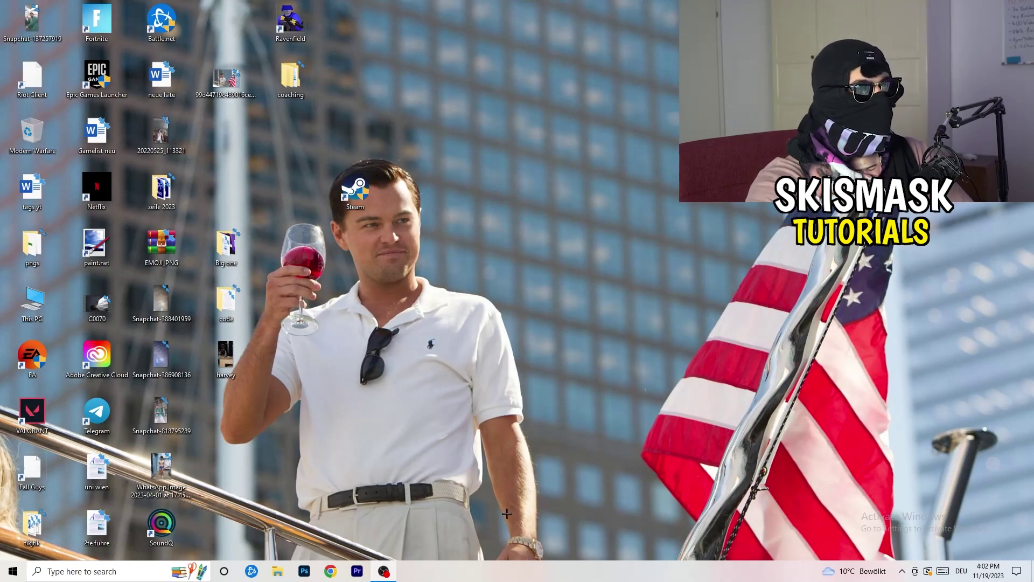
- Open Task Manager and sort the running processes by highest GPU usage
drag(502, 567, 362, 504)
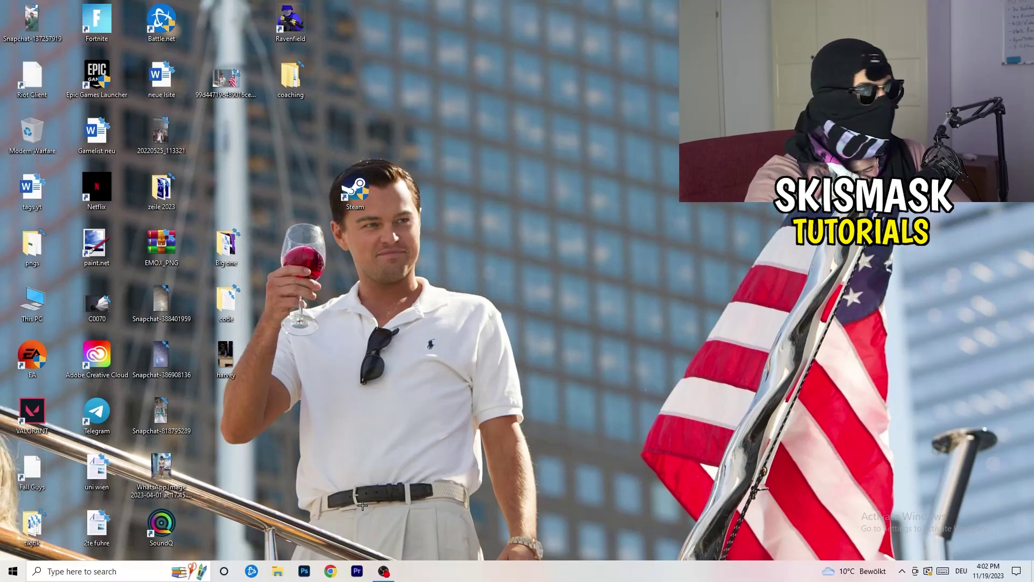
right_click(505, 576)
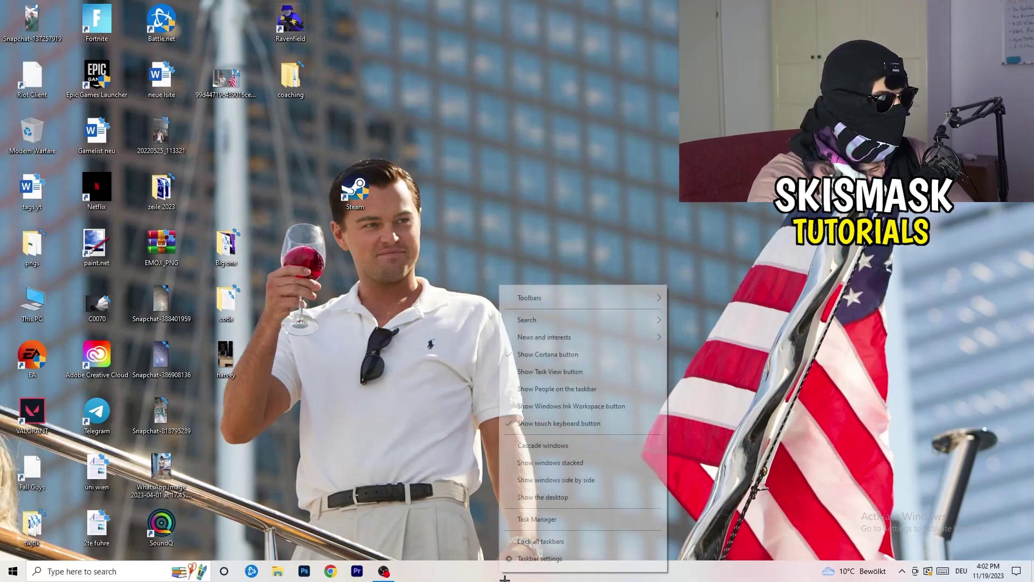
click(556, 521)
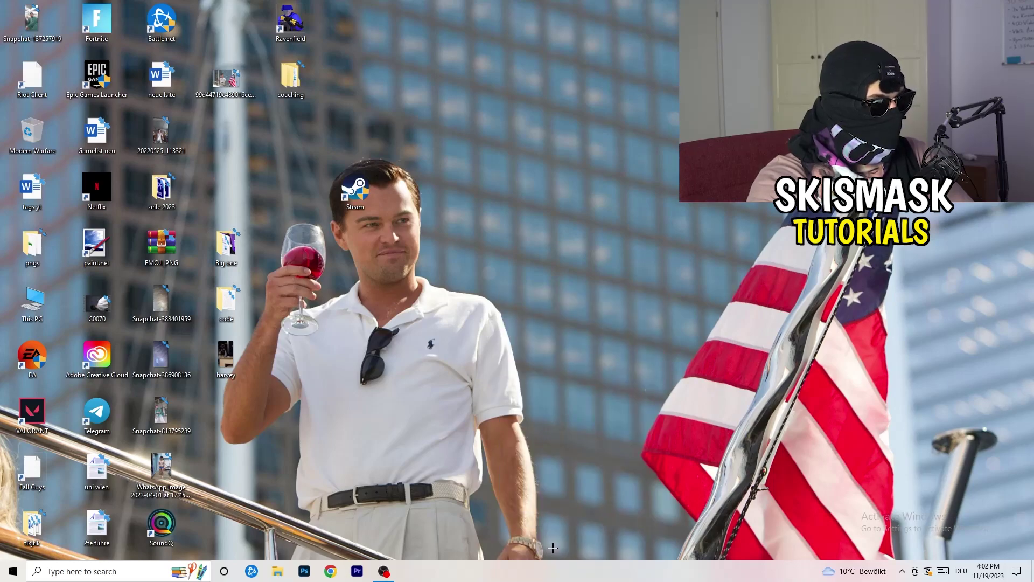
click(597, 28)
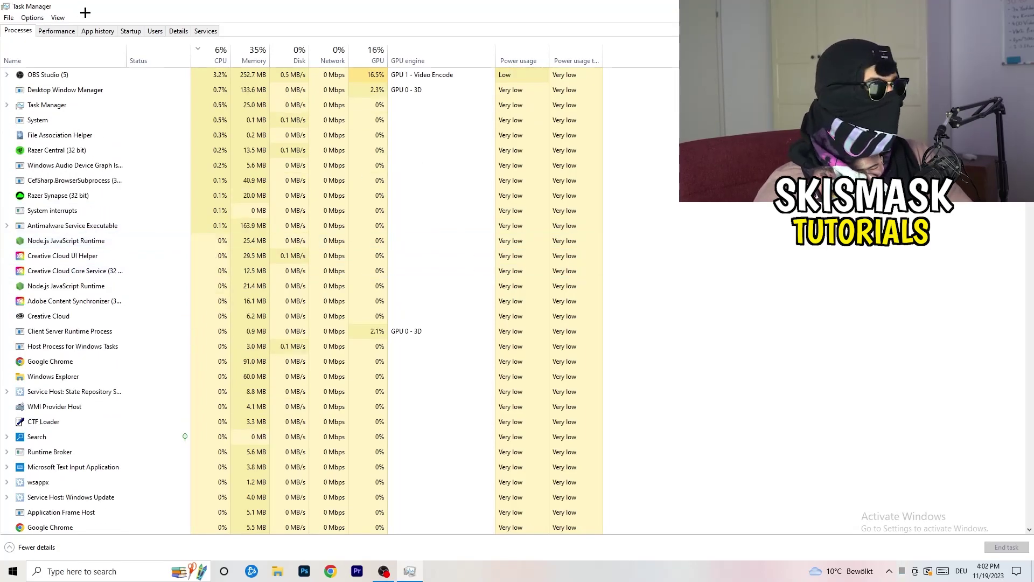
click(376, 54)
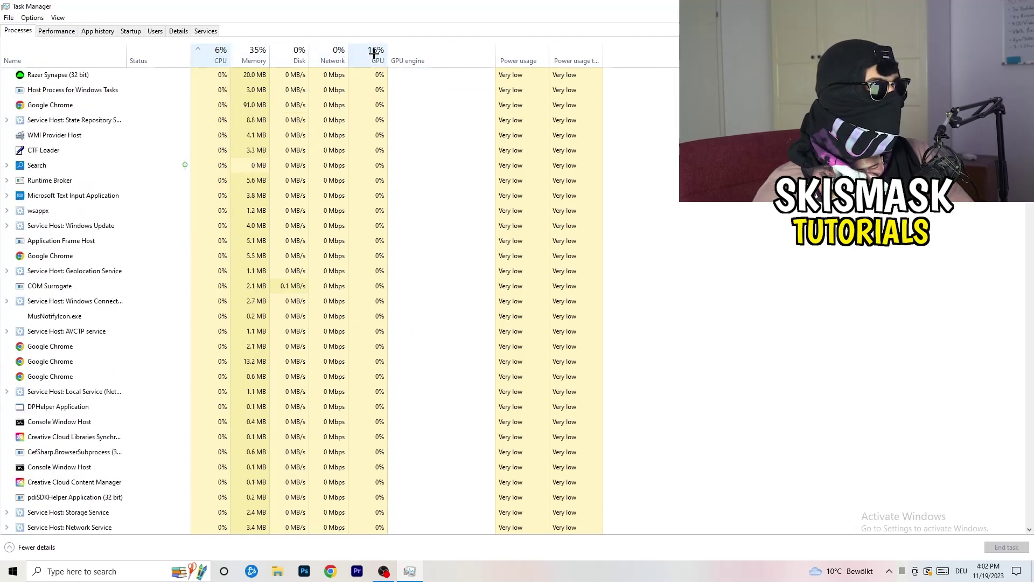
click(376, 54)
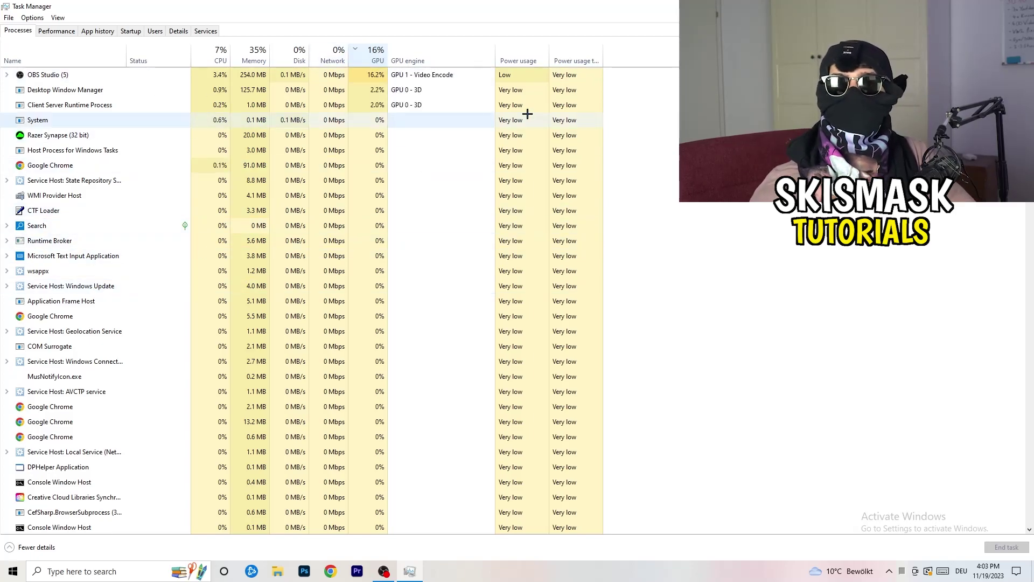
- Check the available actions for the OBS Studio process without ending it, and sort the processes by highest CPU usage
right_click(377, 80)
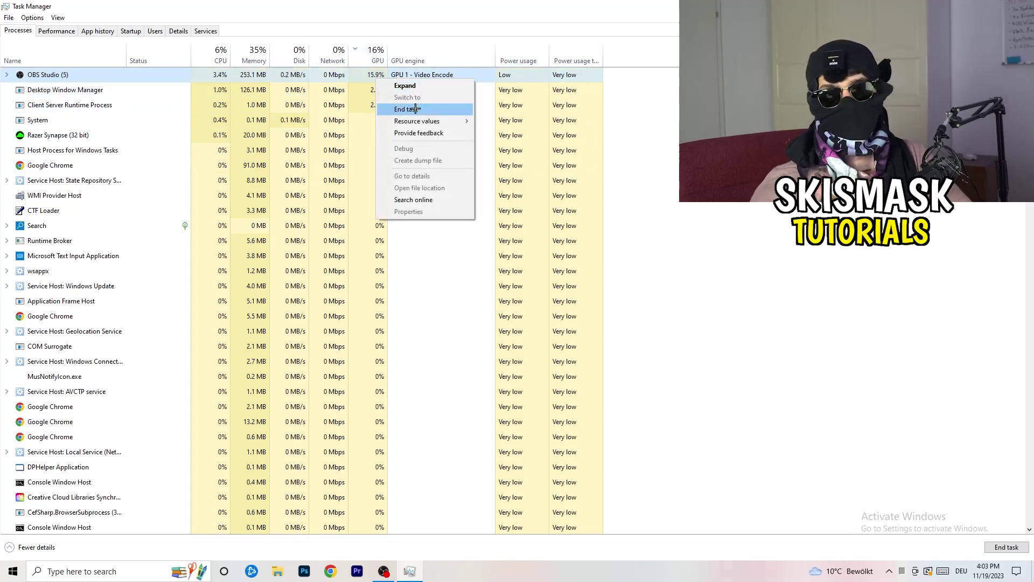
click(674, 129)
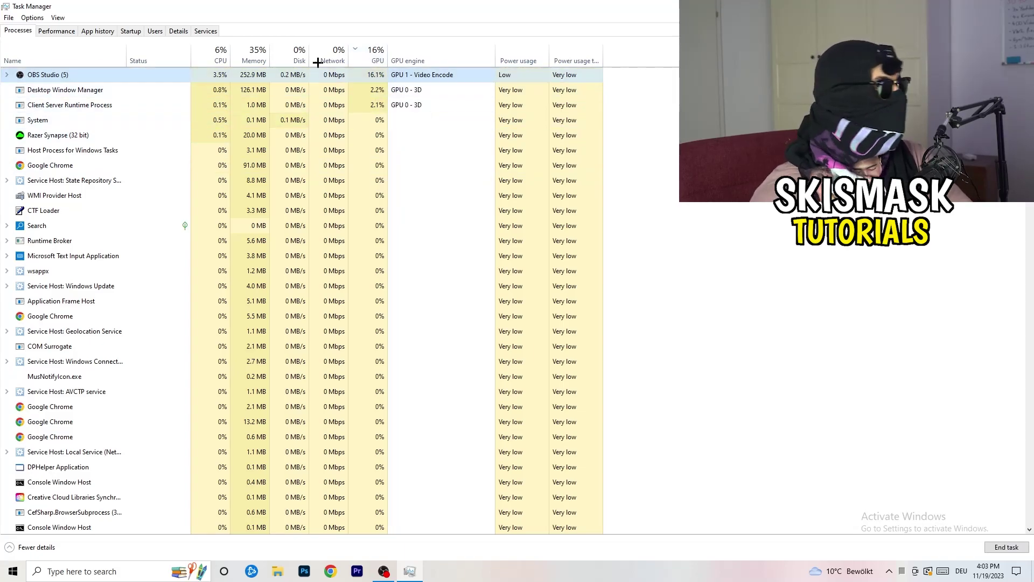
click(218, 55)
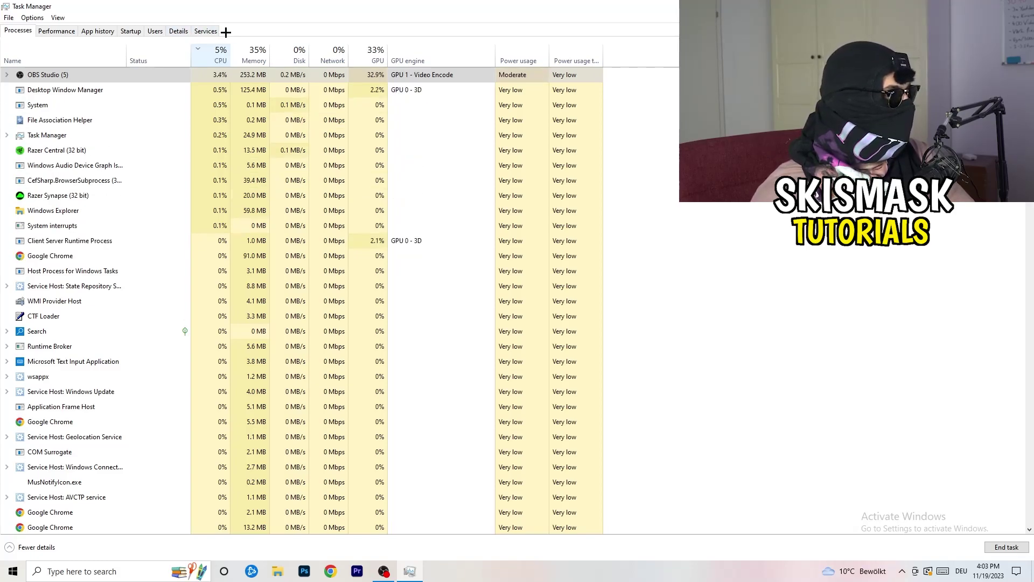
- Show the priority options for a Creative Cloud UI Helper process in Task Manager's detailed process list
click(178, 30)
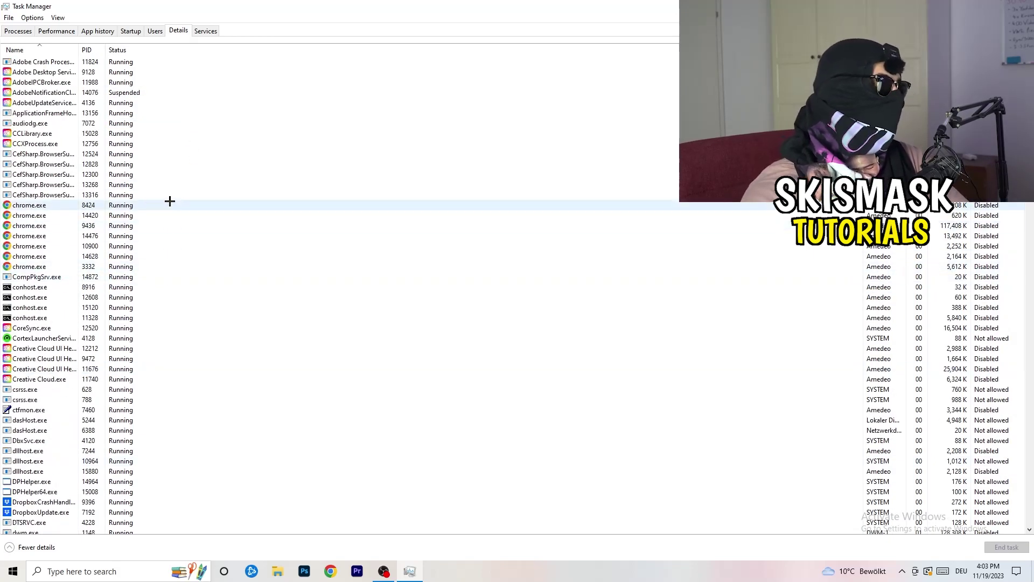
scroll(60, 291, down, 3)
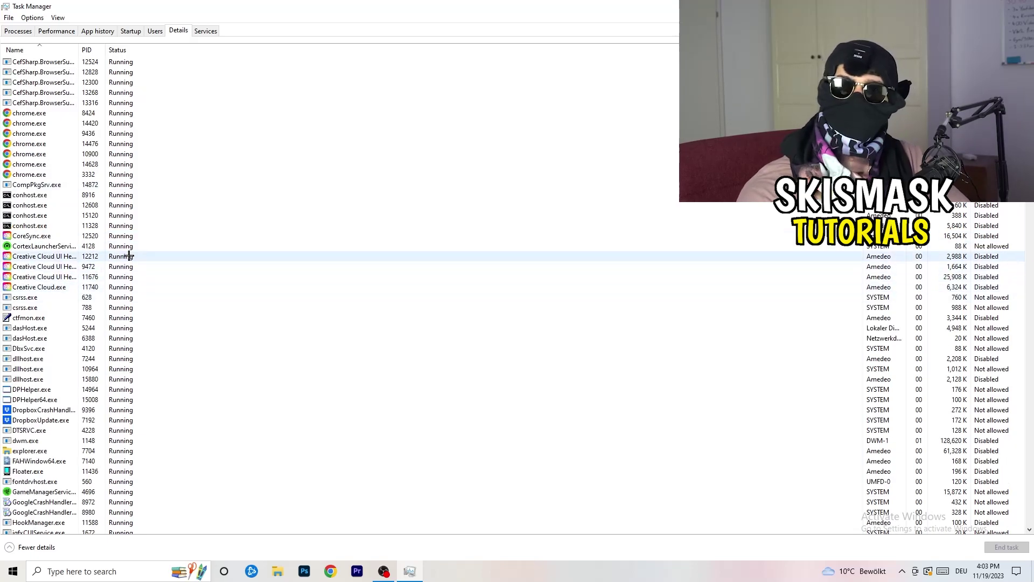
click(44, 277)
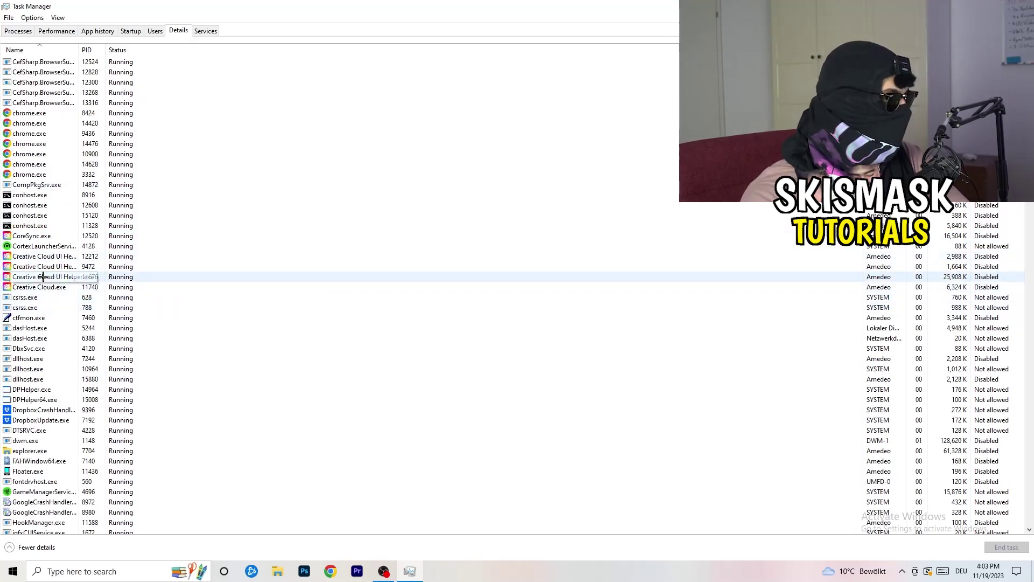
right_click(43, 276)
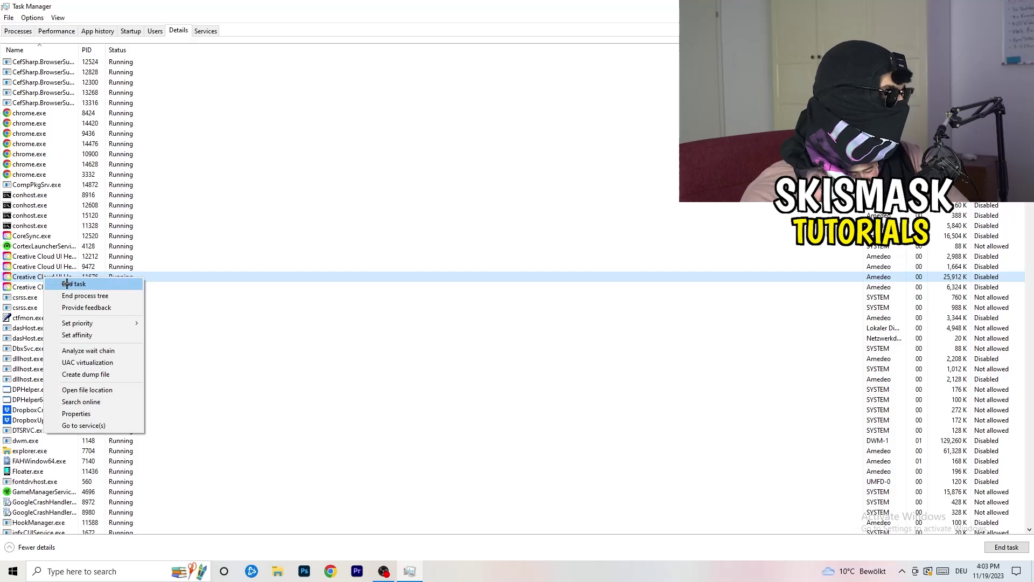
mouse_move(86, 324)
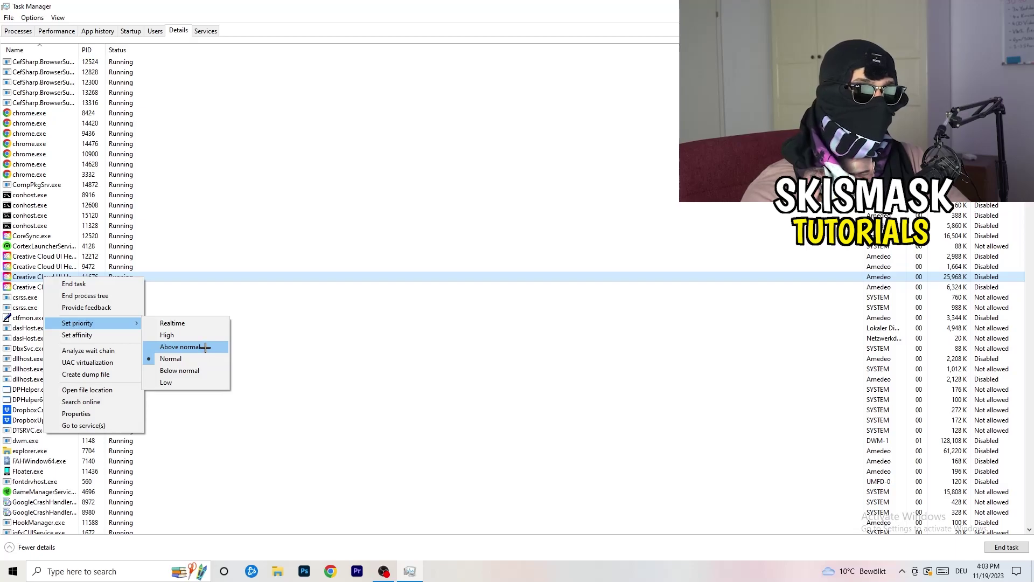
- Review the startup programs and the available actions for DT_Startup, leaving it enabled, and close Task Manager
click(133, 32)
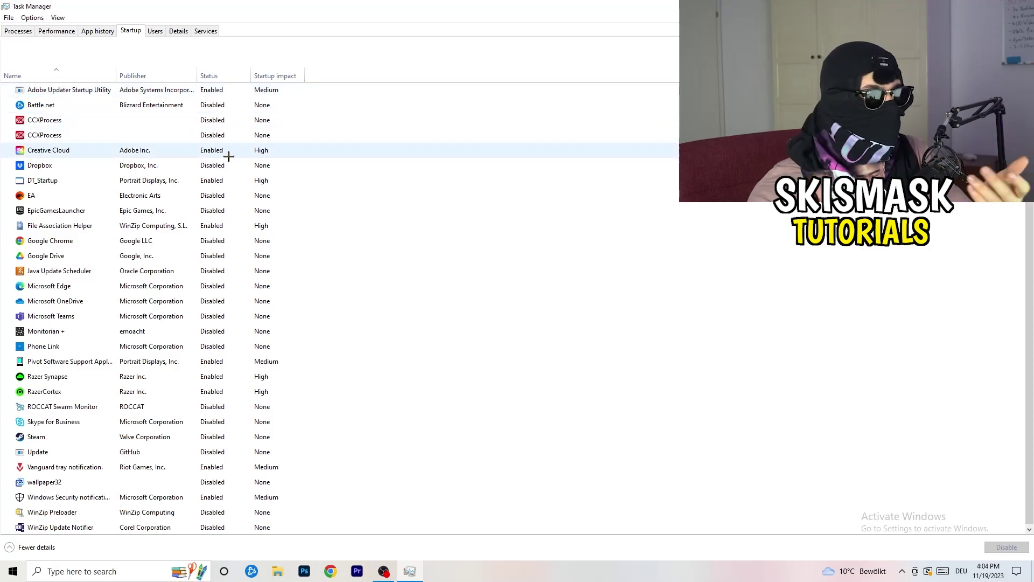
right_click(235, 177)
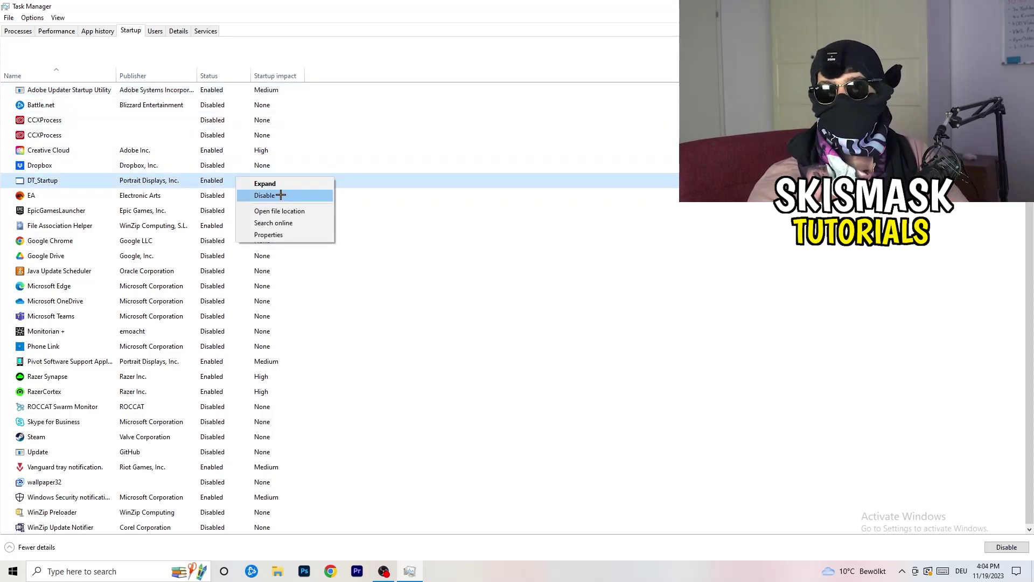
key(Escape)
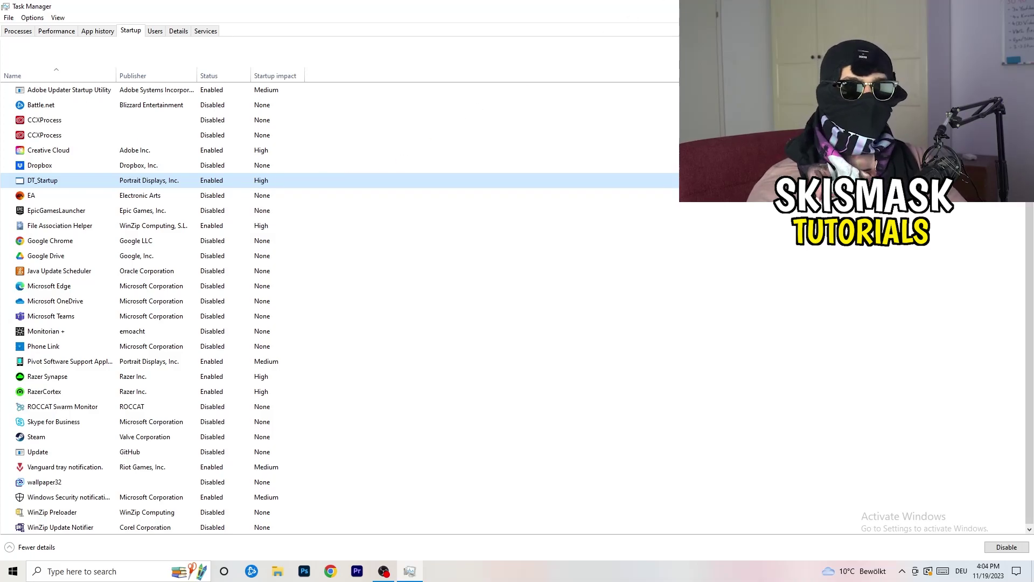
key(alt+F4)
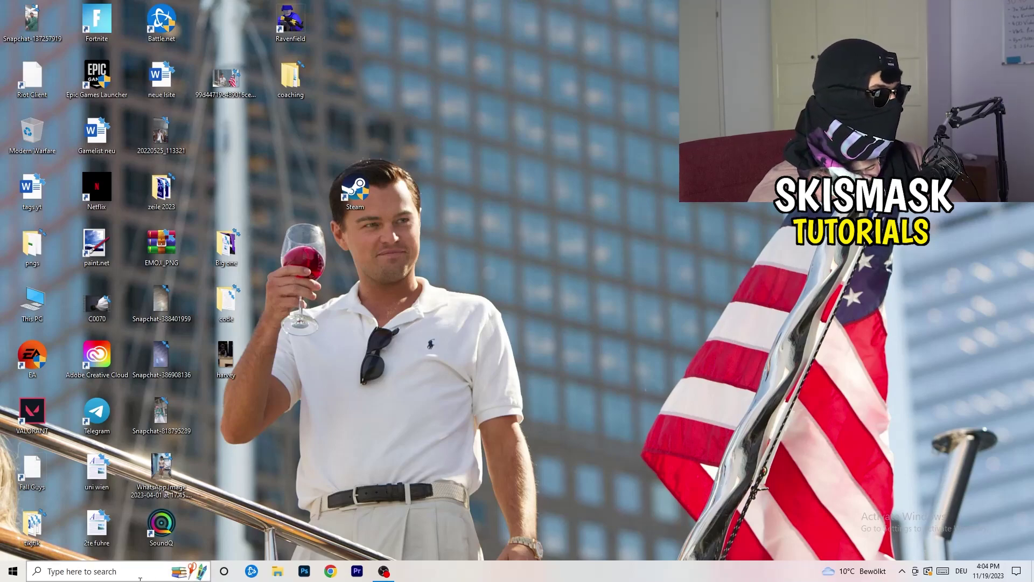
- Open the System display settings and review the scaling, resolution and multiple display options
click(12, 571)
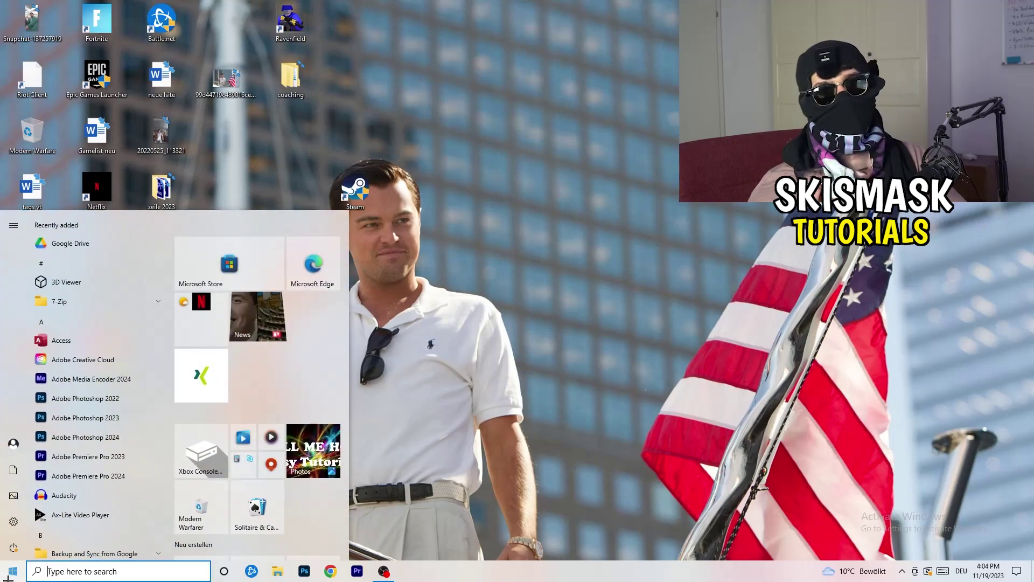
click(11, 528)
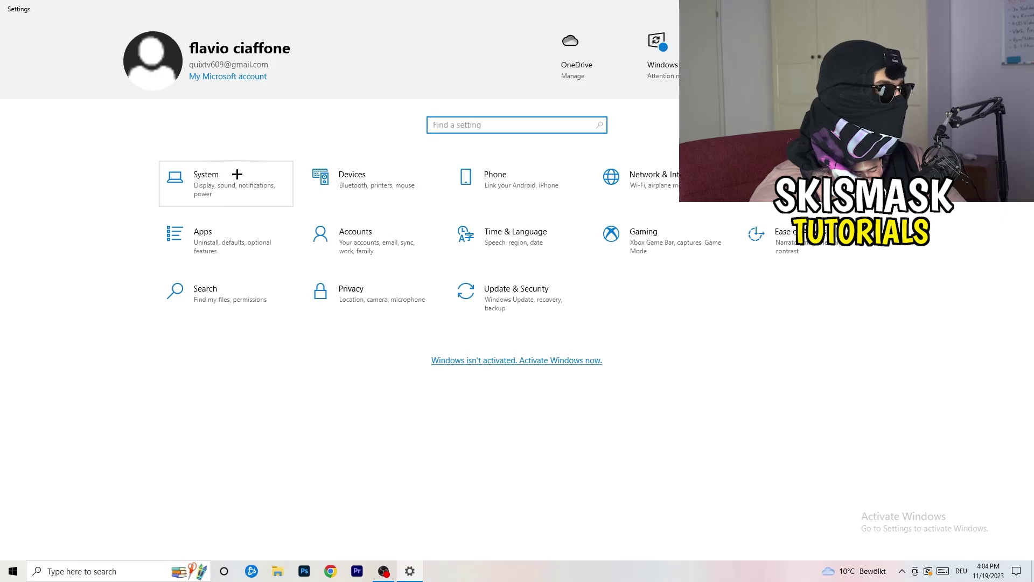
click(243, 174)
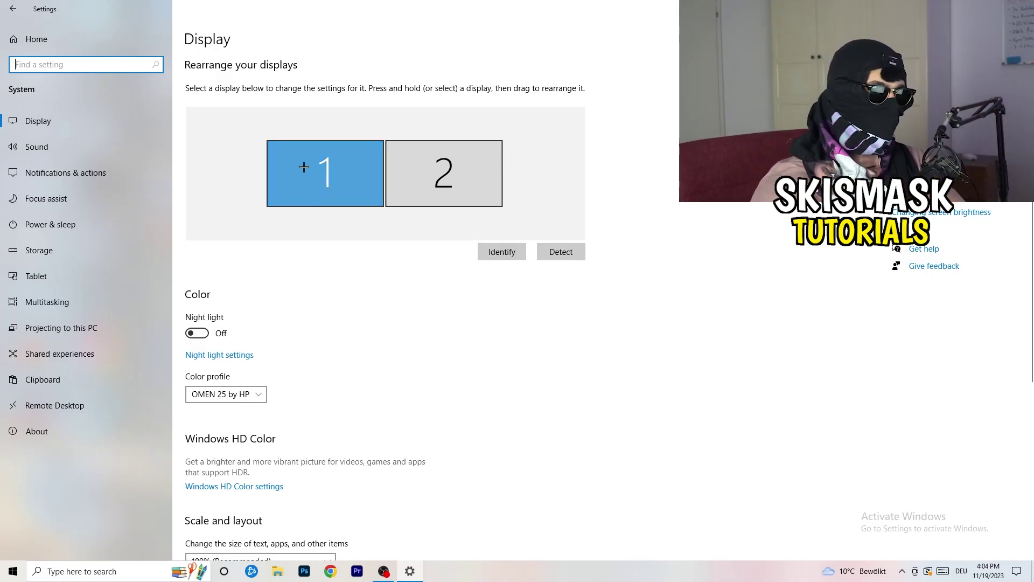
scroll(375, 196, down, 5)
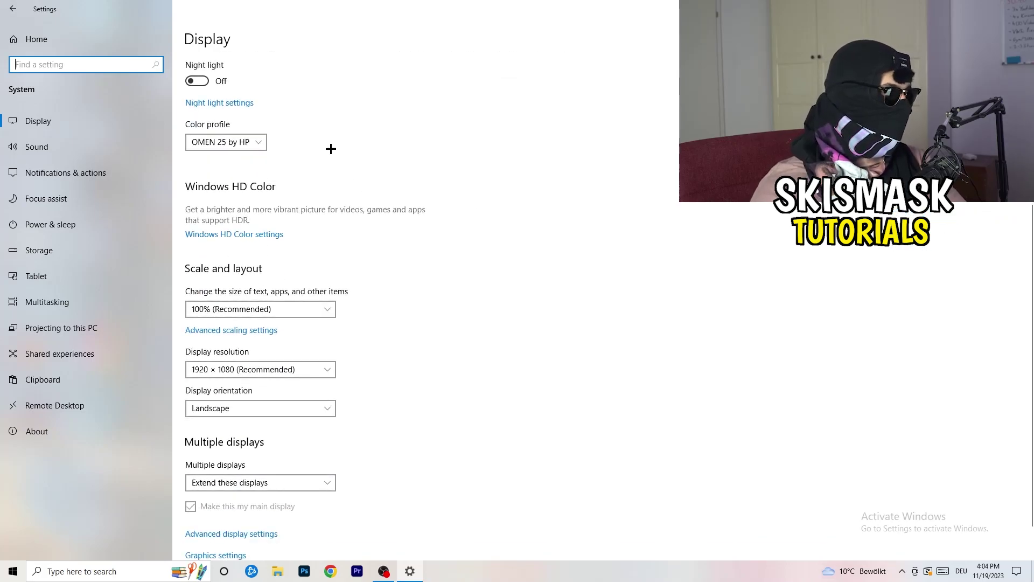
click(291, 309)
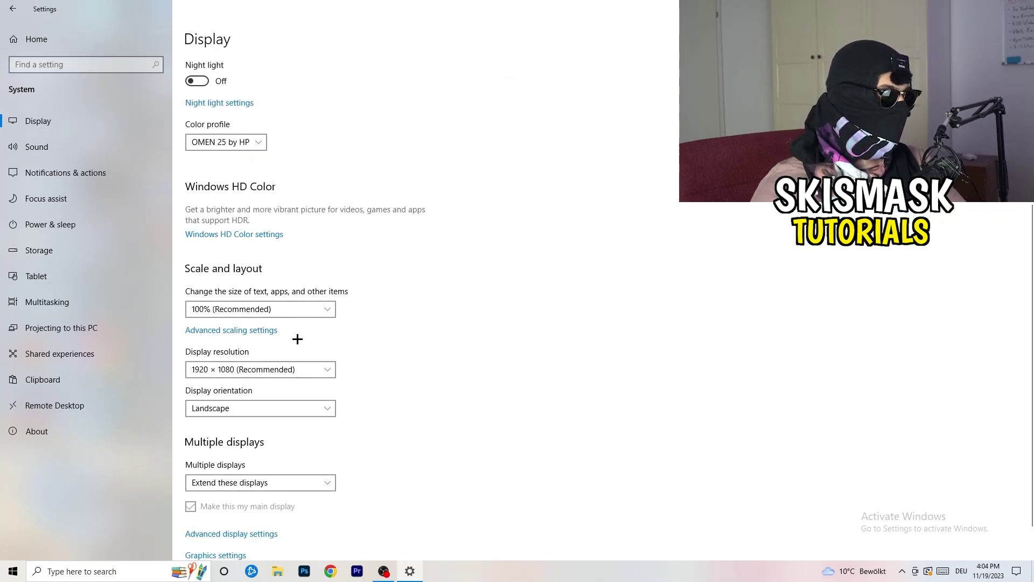
click(554, 290)
scroll(441, 297, down, 1)
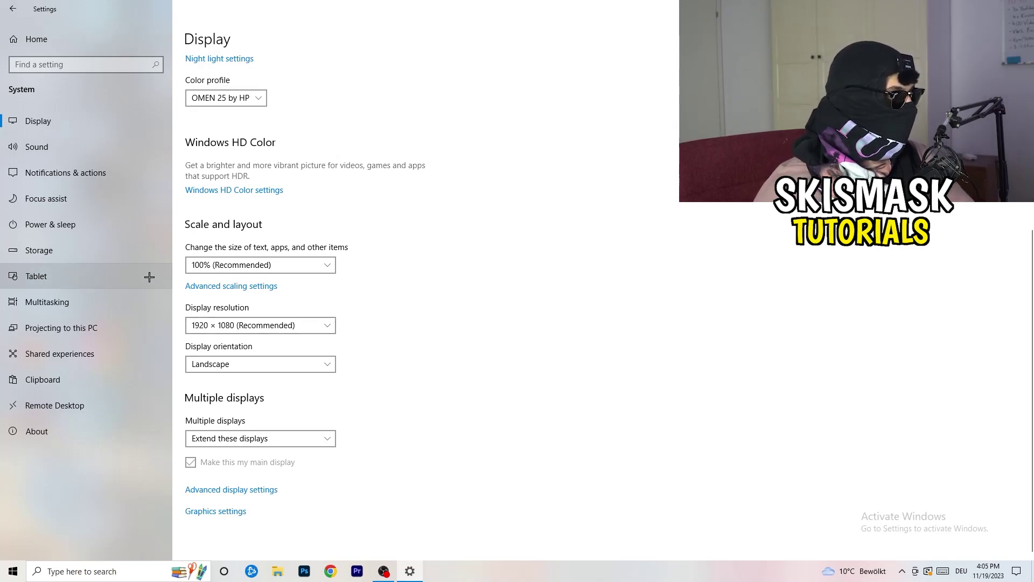
- Review the preferred and additional power plans in Power Options, reached from the Power & sleep settings, and close that window
click(81, 229)
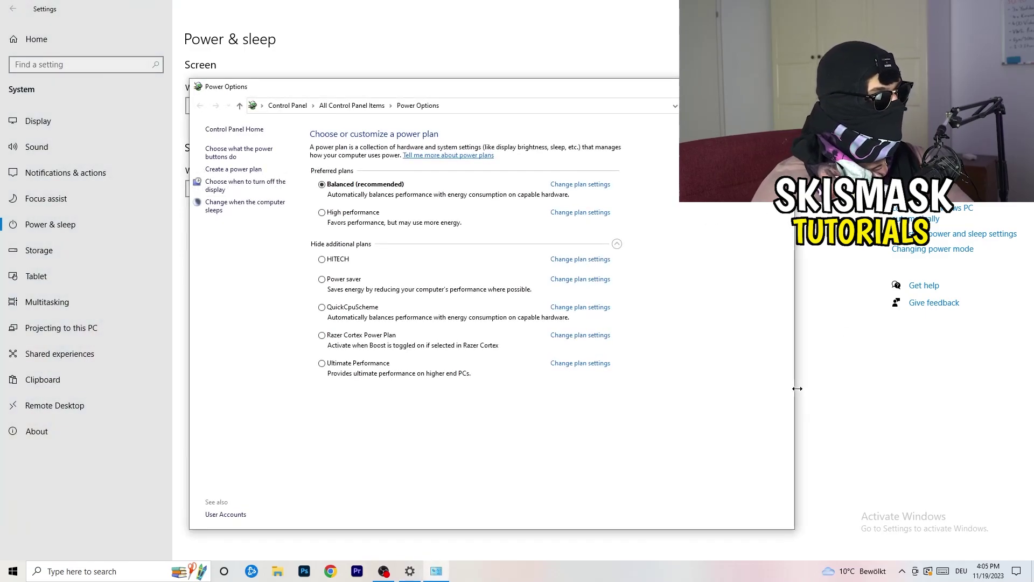
click(617, 244)
click(617, 244)
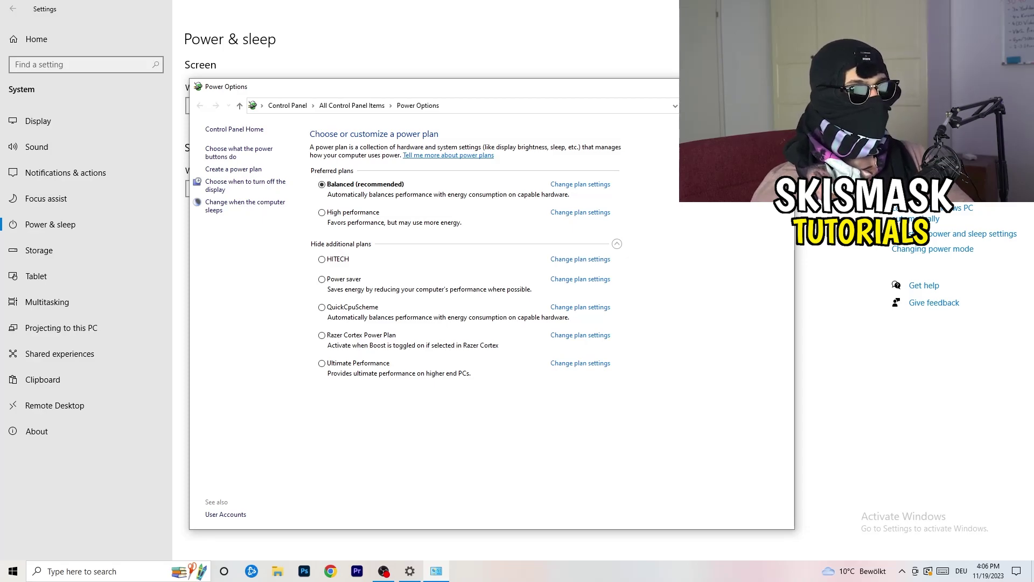
key(alt+F4)
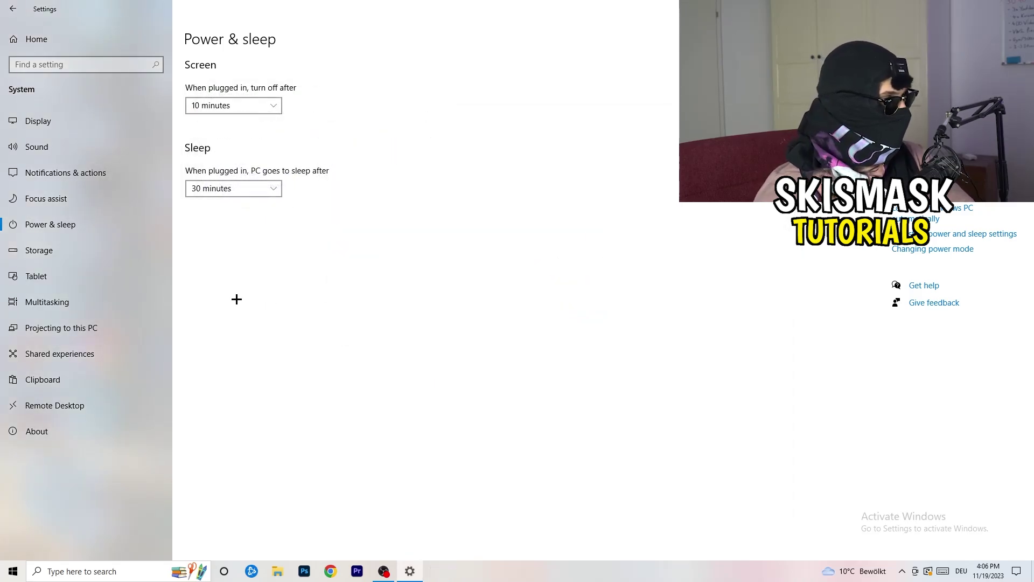
- Open the Storage Sense configuration from the Storage settings and enable deleting temporary files that apps aren't using
click(71, 258)
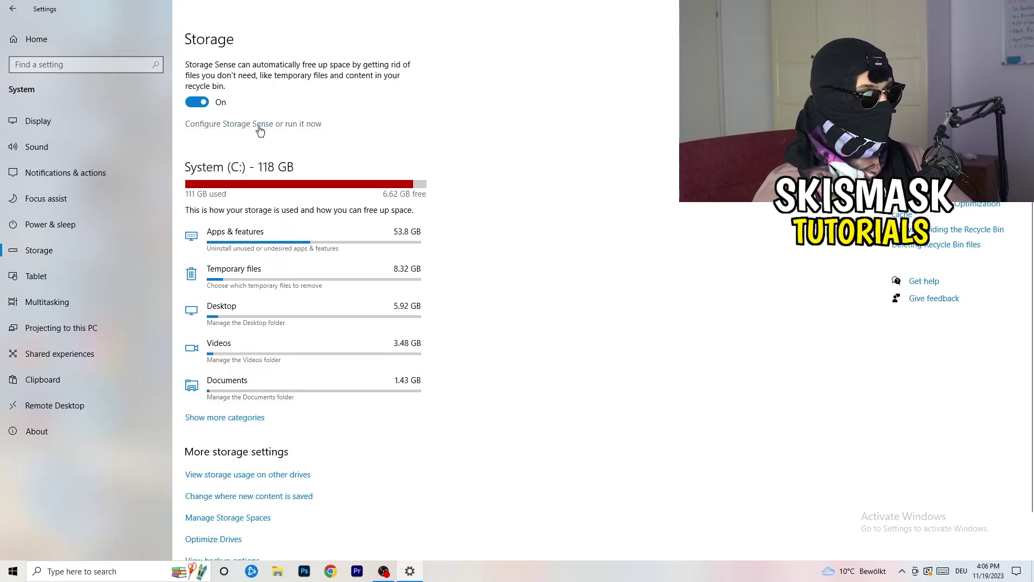
click(258, 127)
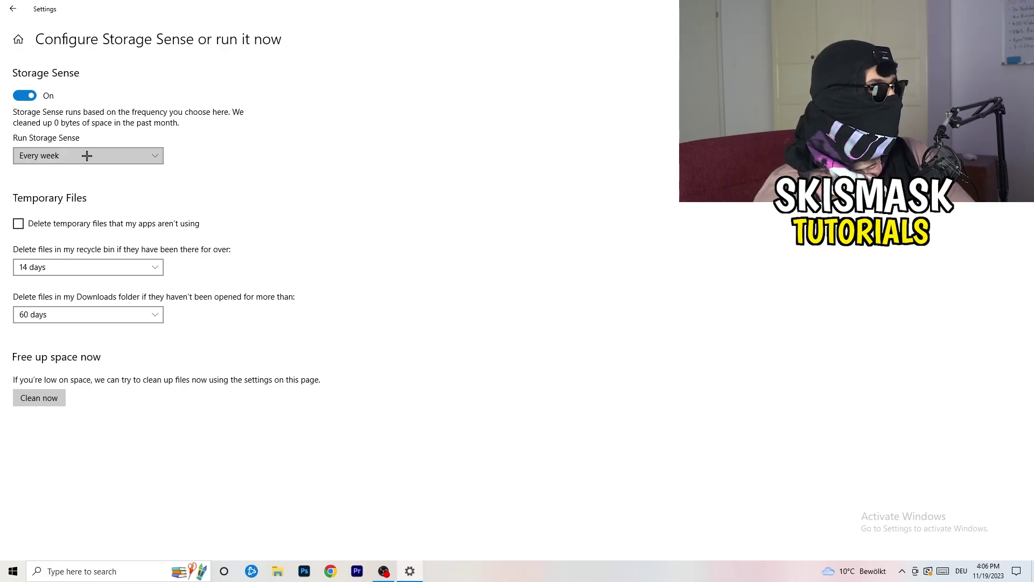
click(62, 225)
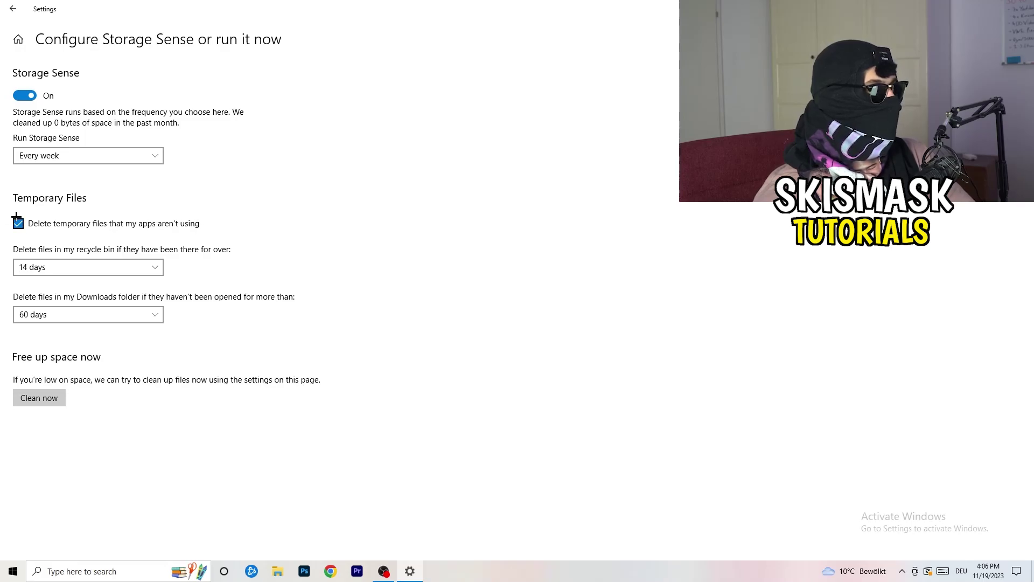
- Review the available time limits for deleting recycle bin files and unopened files in the Downloads folder
click(85, 268)
click(355, 212)
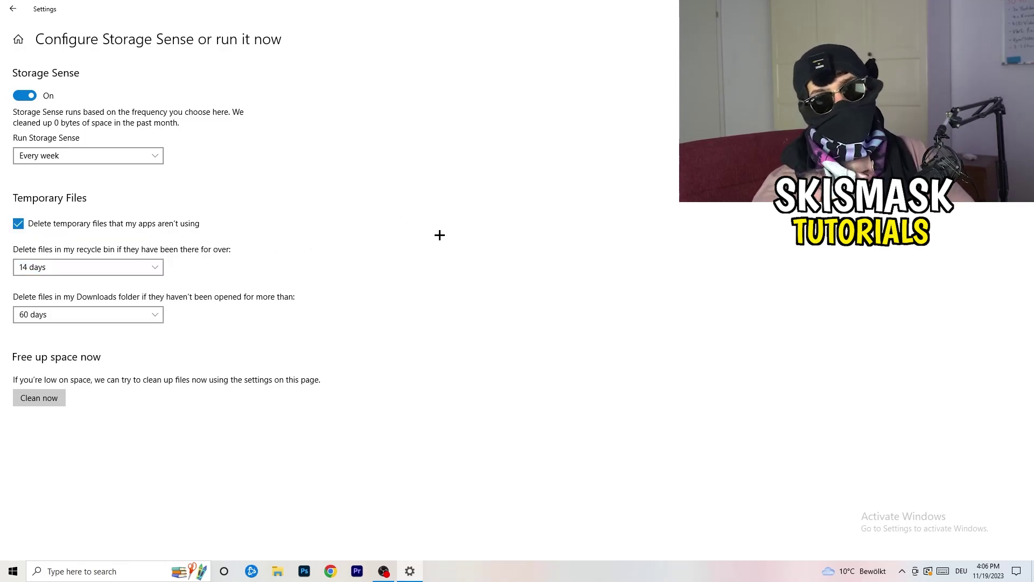
click(94, 316)
click(406, 245)
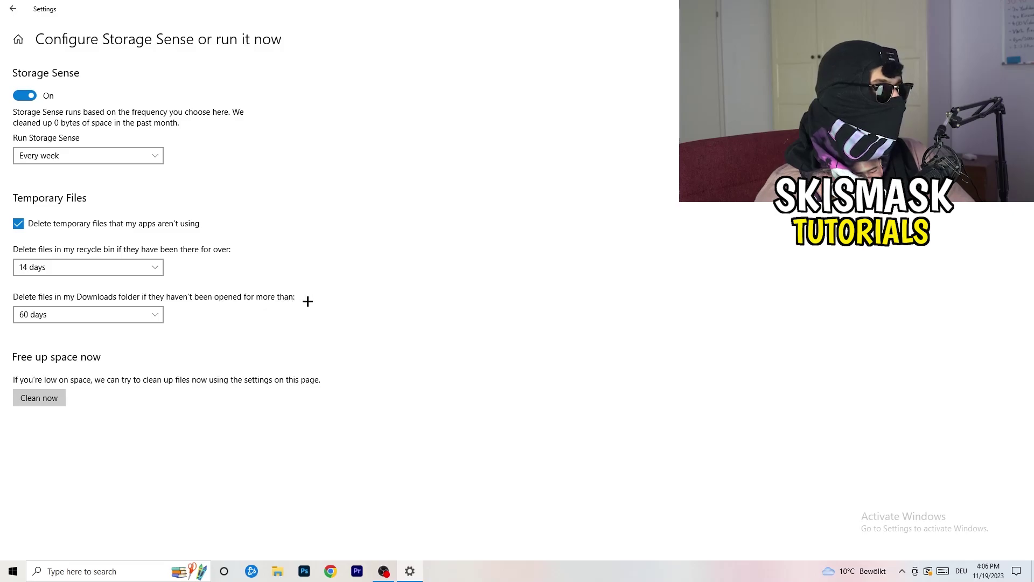
click(102, 322)
click(148, 314)
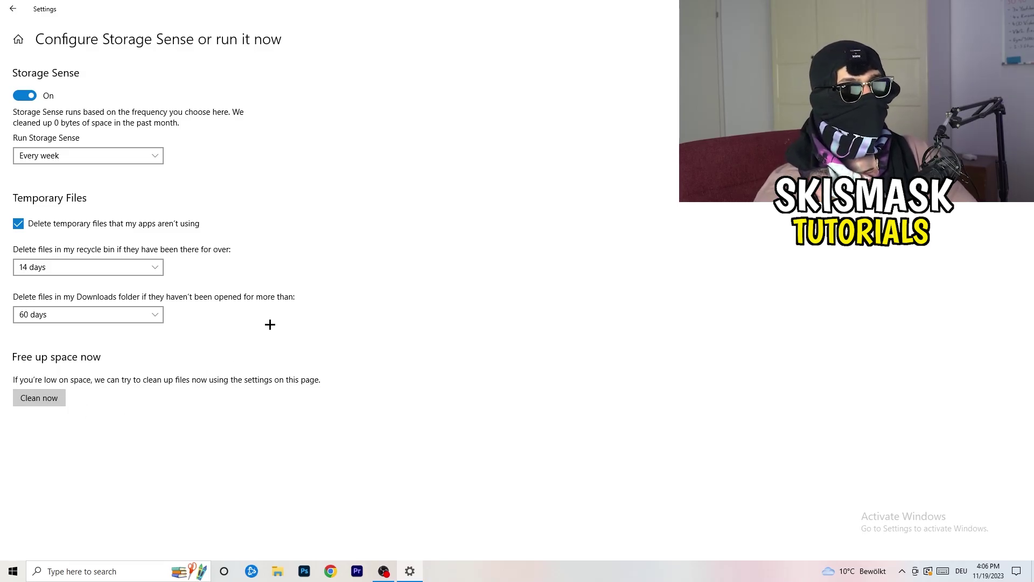
- Leave the Storage Sense configuration, return to the Settings home page and open Update & Security
click(13, 8)
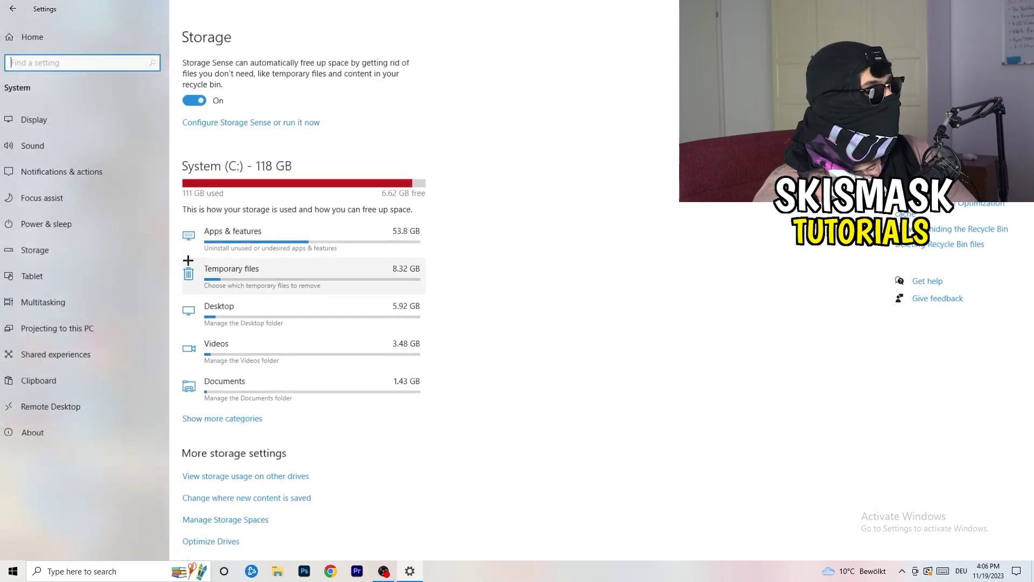
click(33, 39)
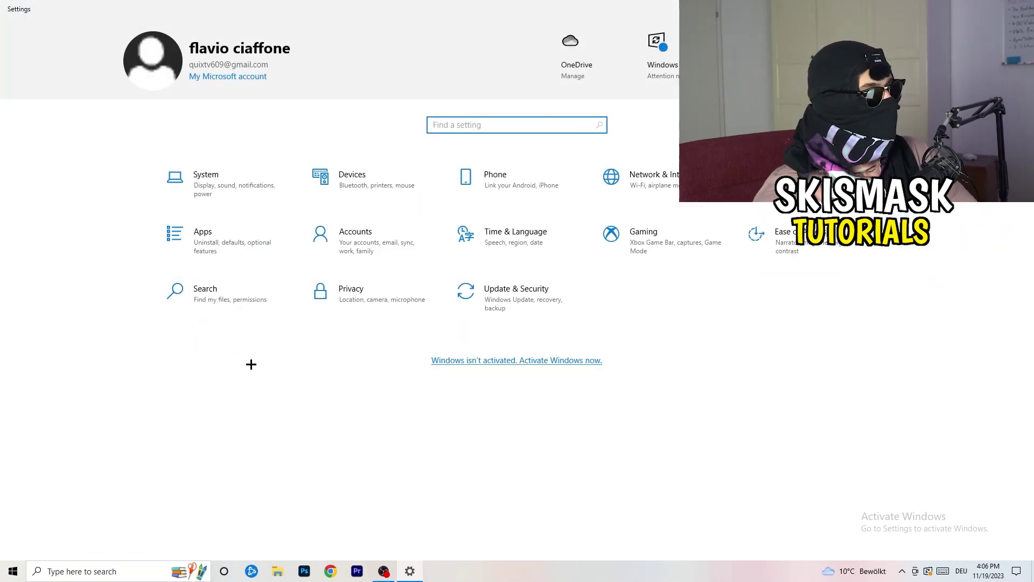
click(510, 303)
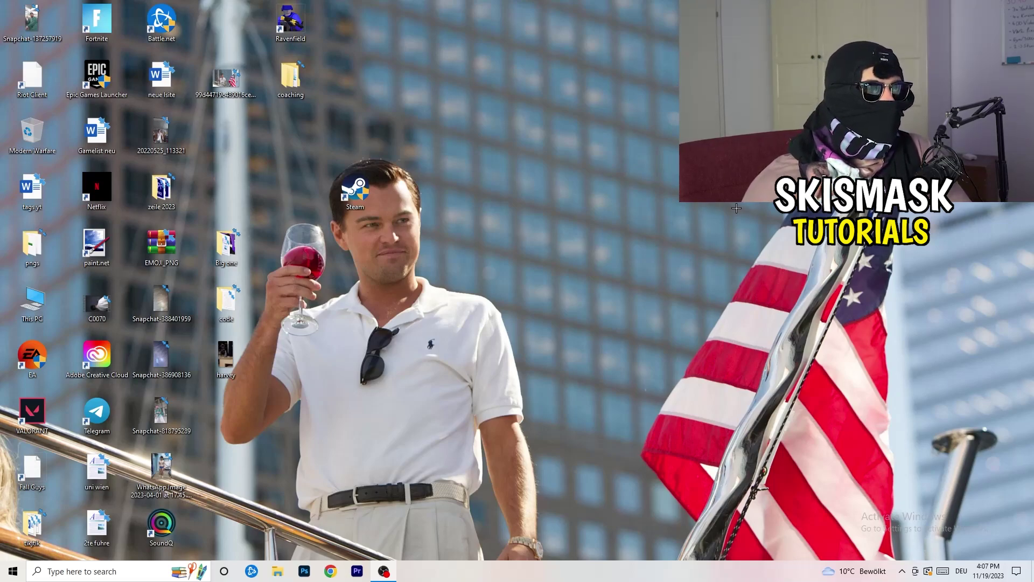
- Open NVIDIA Control Panel from the desktop, review the resolution page and the image settings with preview, and close it
right_click(626, 227)
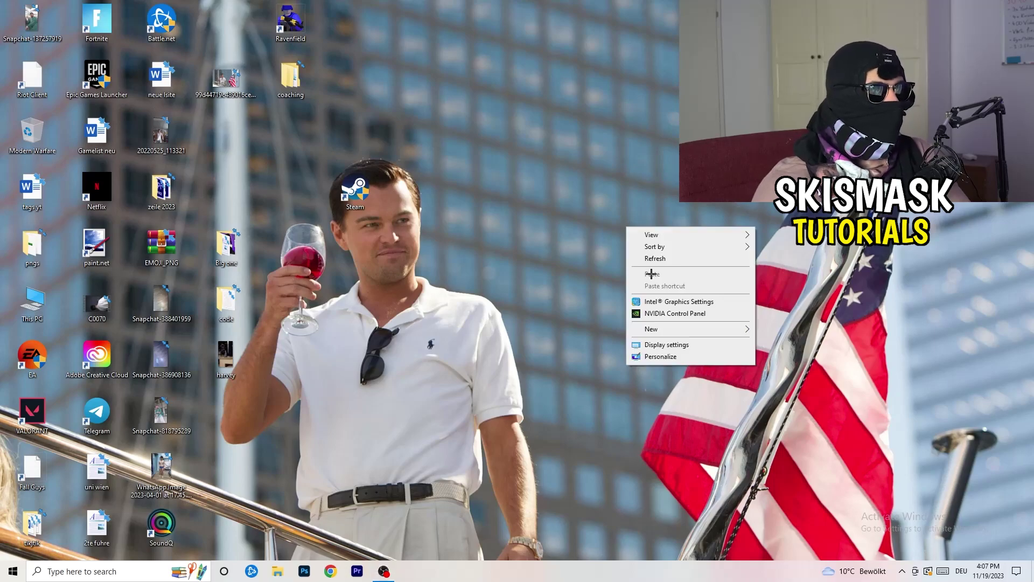
click(690, 314)
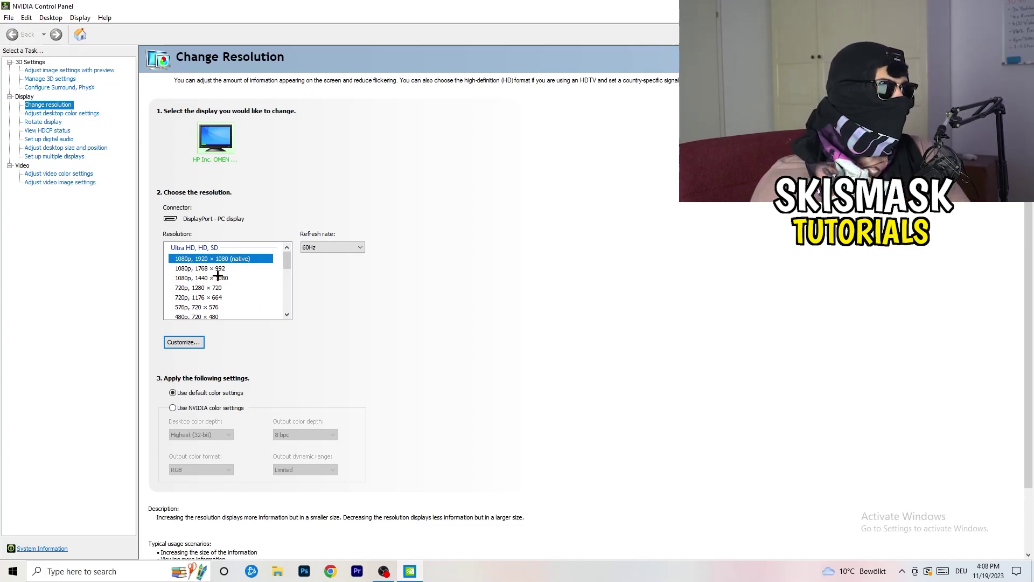
click(54, 71)
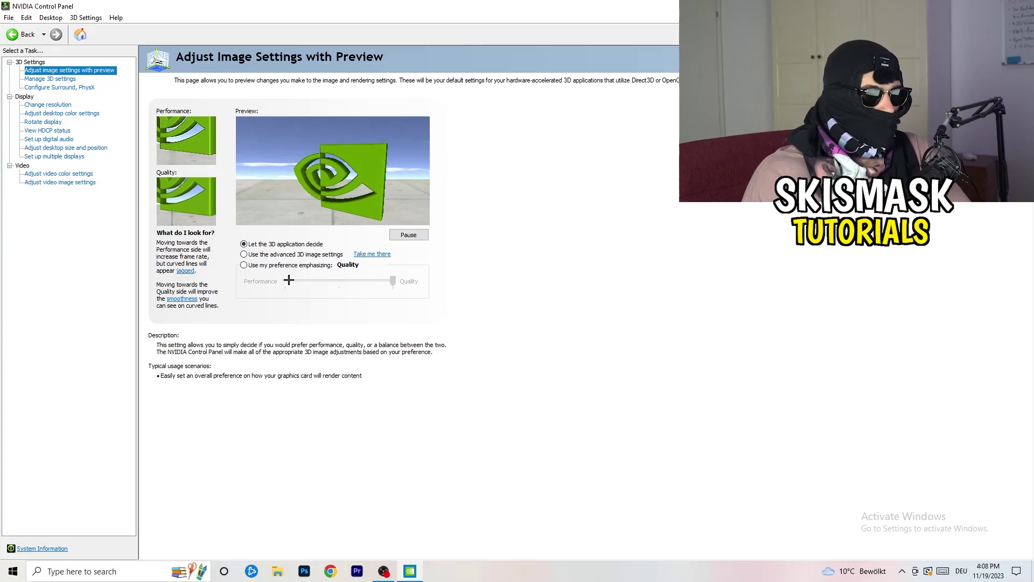
key(alt+F4)
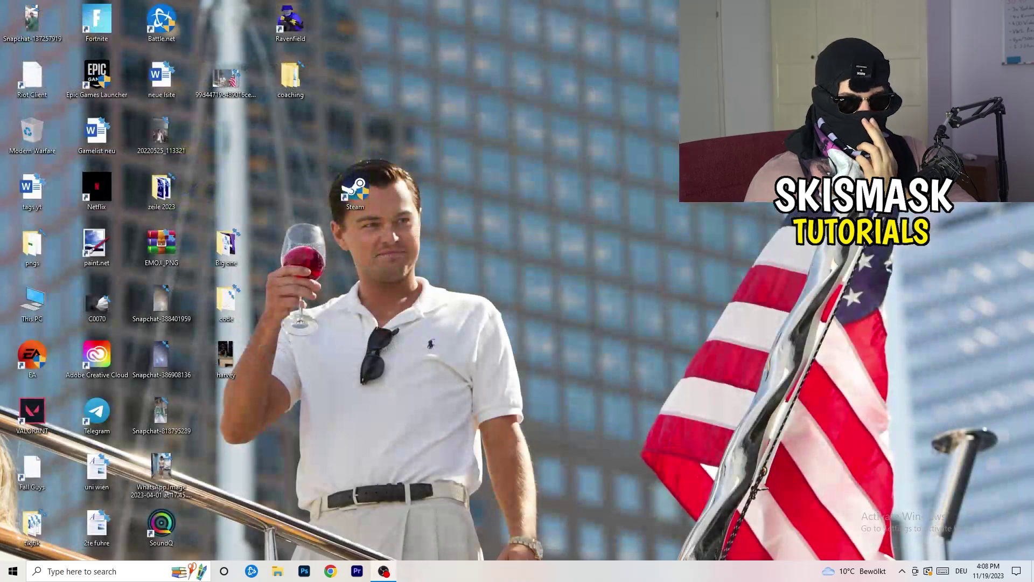